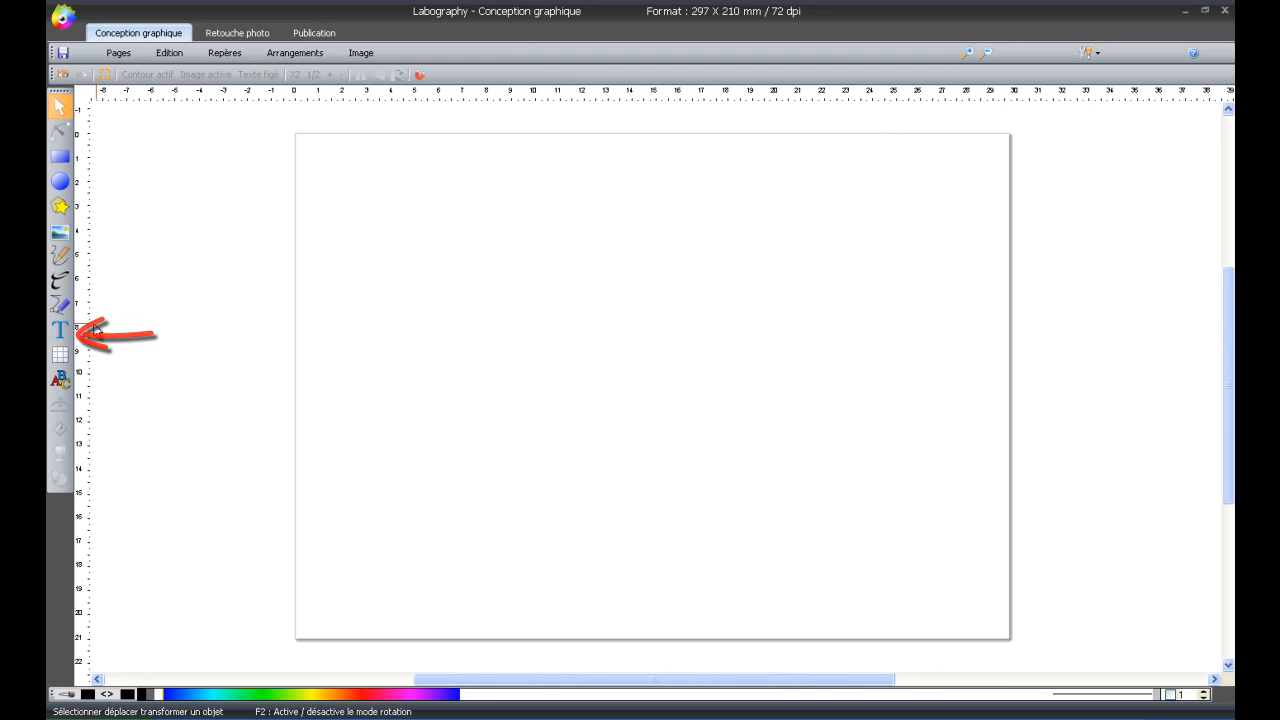
- Create a text frame about 14 × 18 cm with the Labography description and set its line spacing to 8
left_click(71, 332)
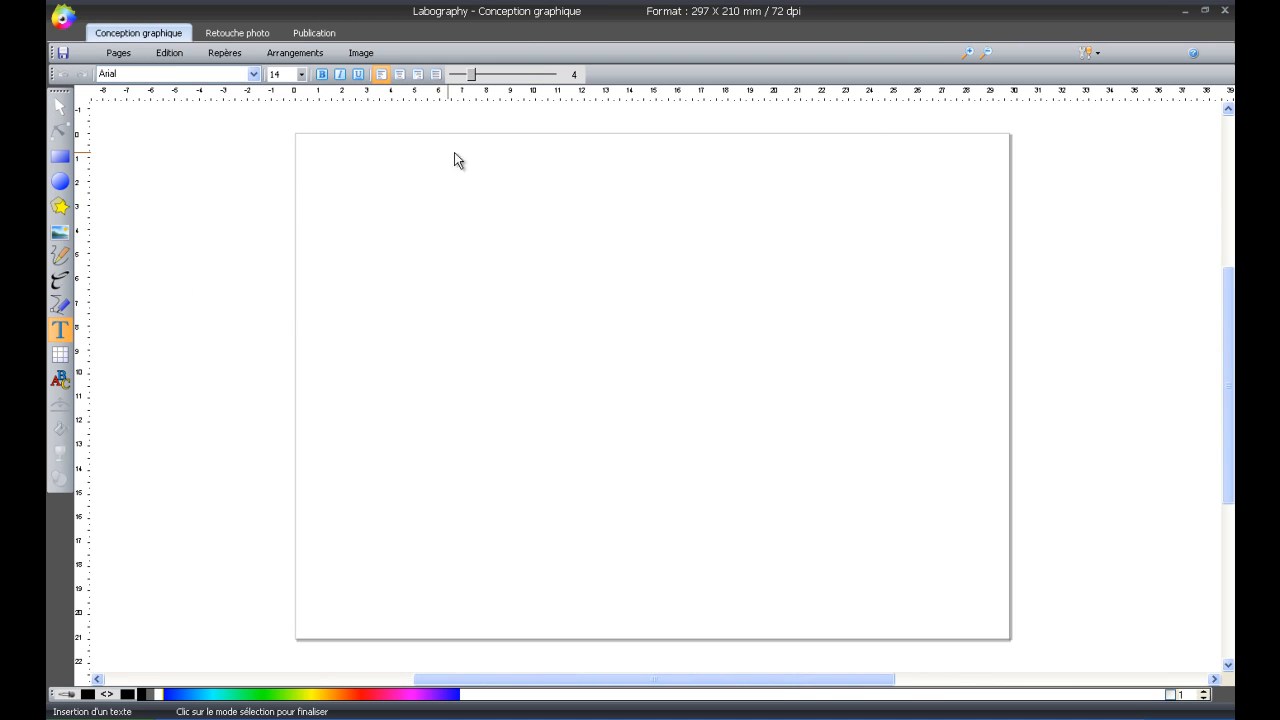
mouse_move(489, 150)
left_mouse_down()
mouse_move(663, 428)
mouse_move(786, 586)
mouse_move(819, 591)
left_mouse_up()
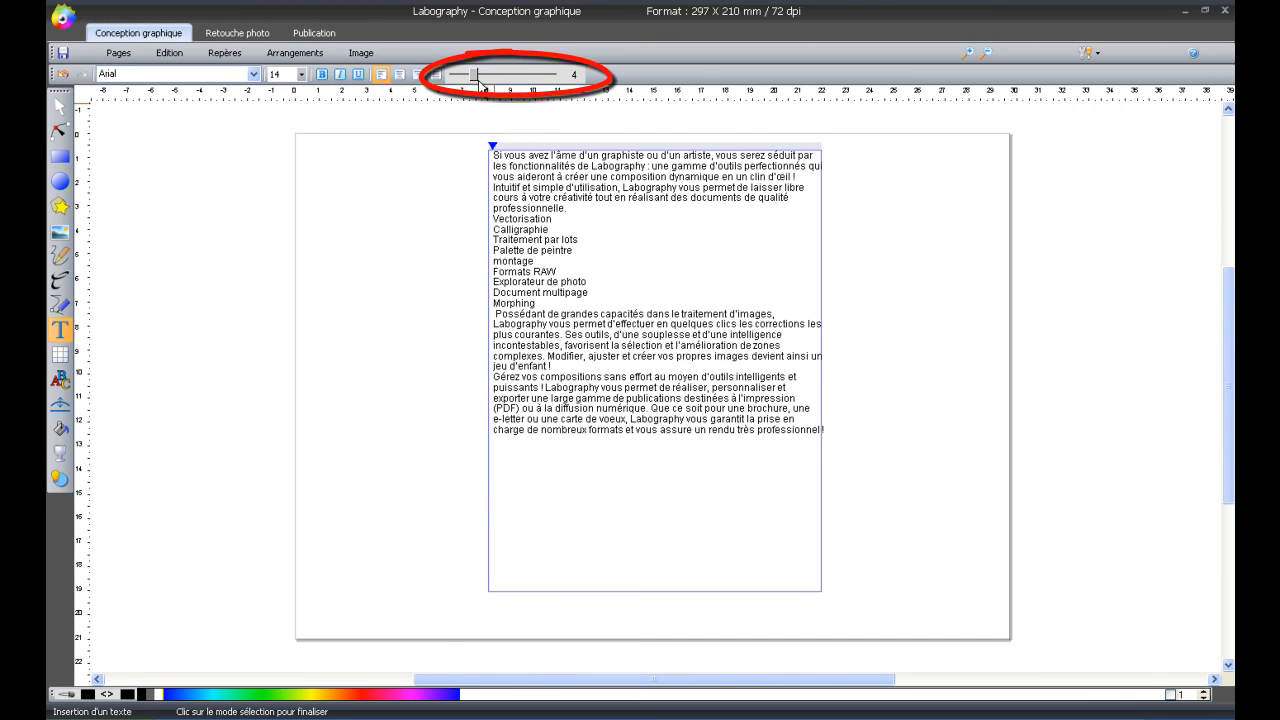
left_click_drag(479, 80, 492, 78)
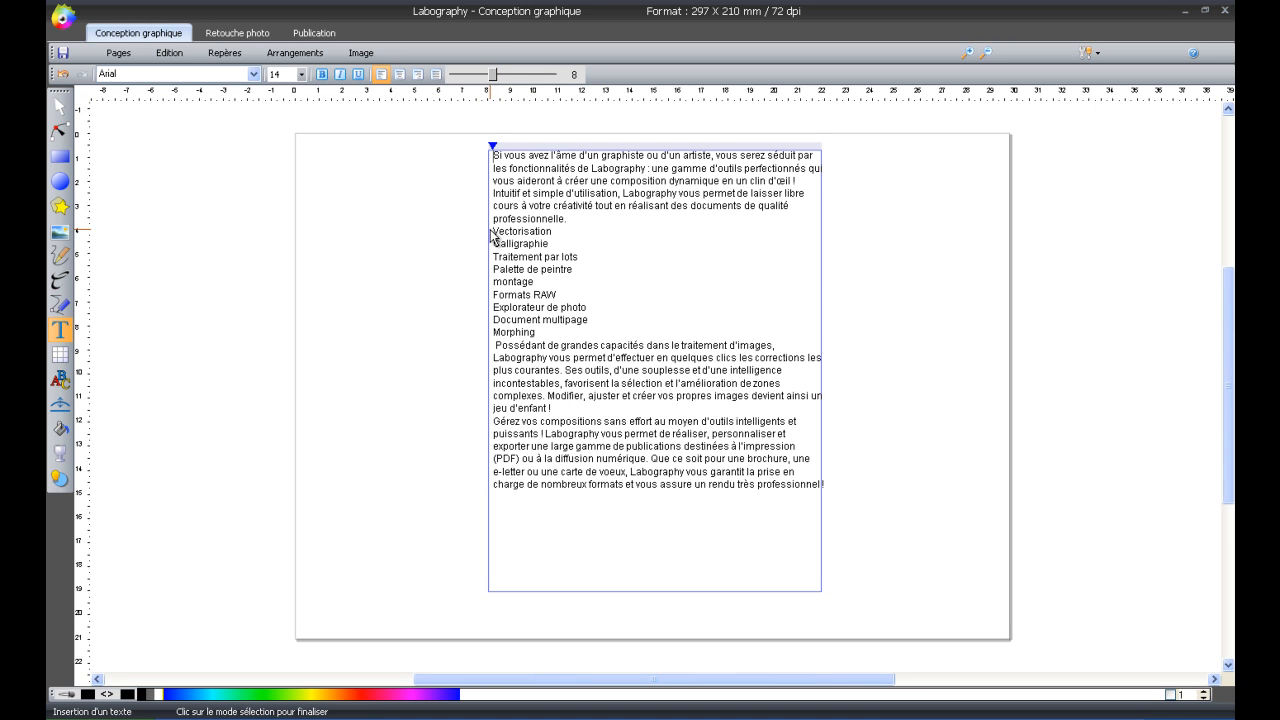
- Indent the list lines from "Vectorisation" to "Morphing" by about 4 cm and finish editing the text
left_click_drag(494, 230, 562, 333)
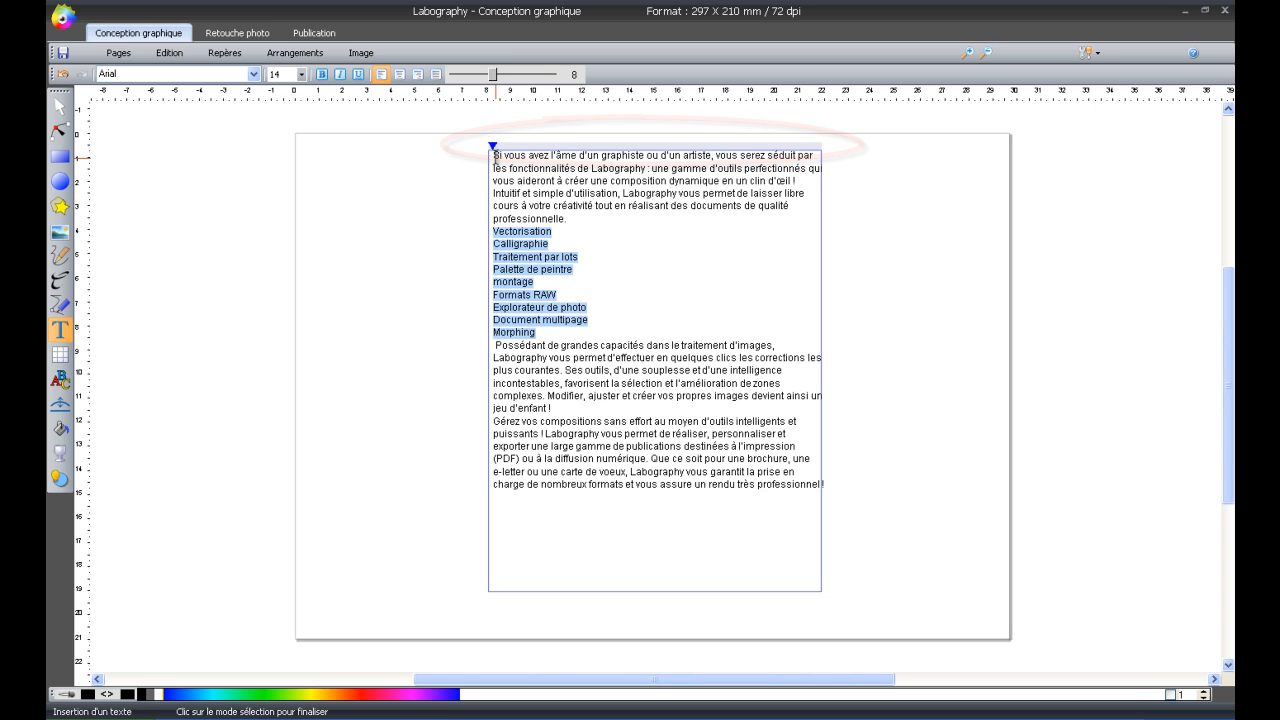
left_click_drag(493, 148, 582, 149)
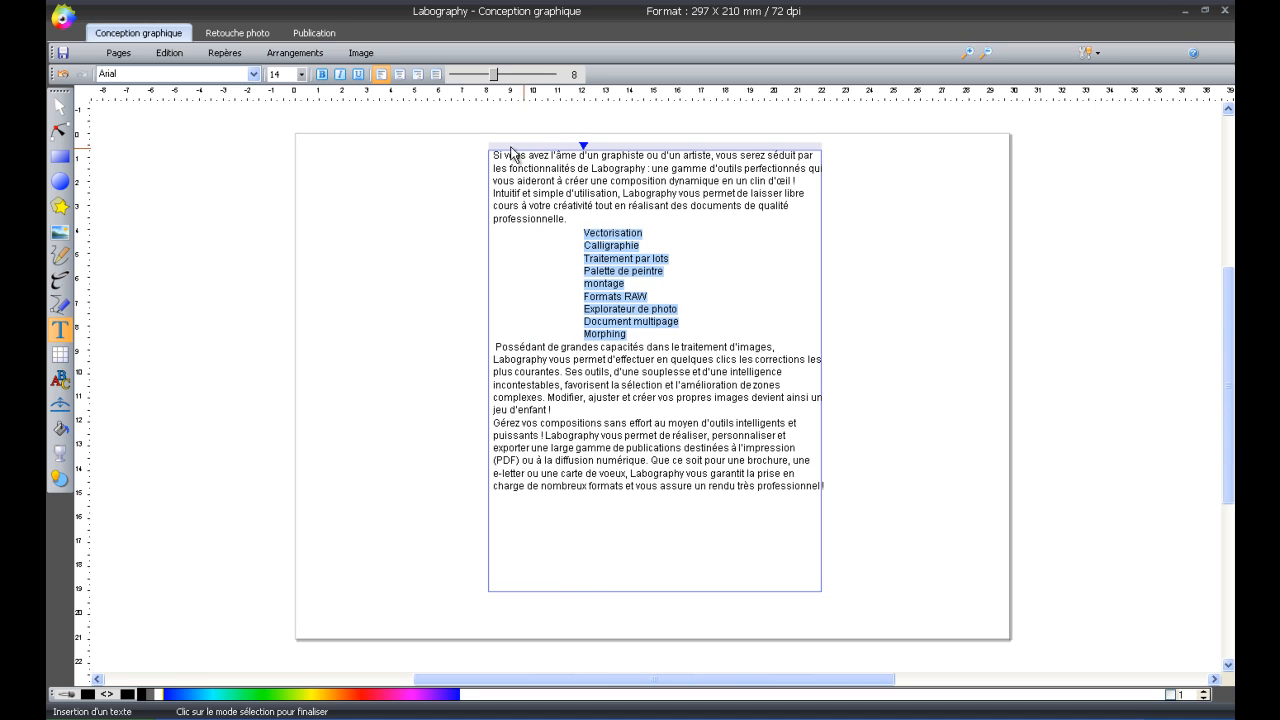
left_click(58, 107)
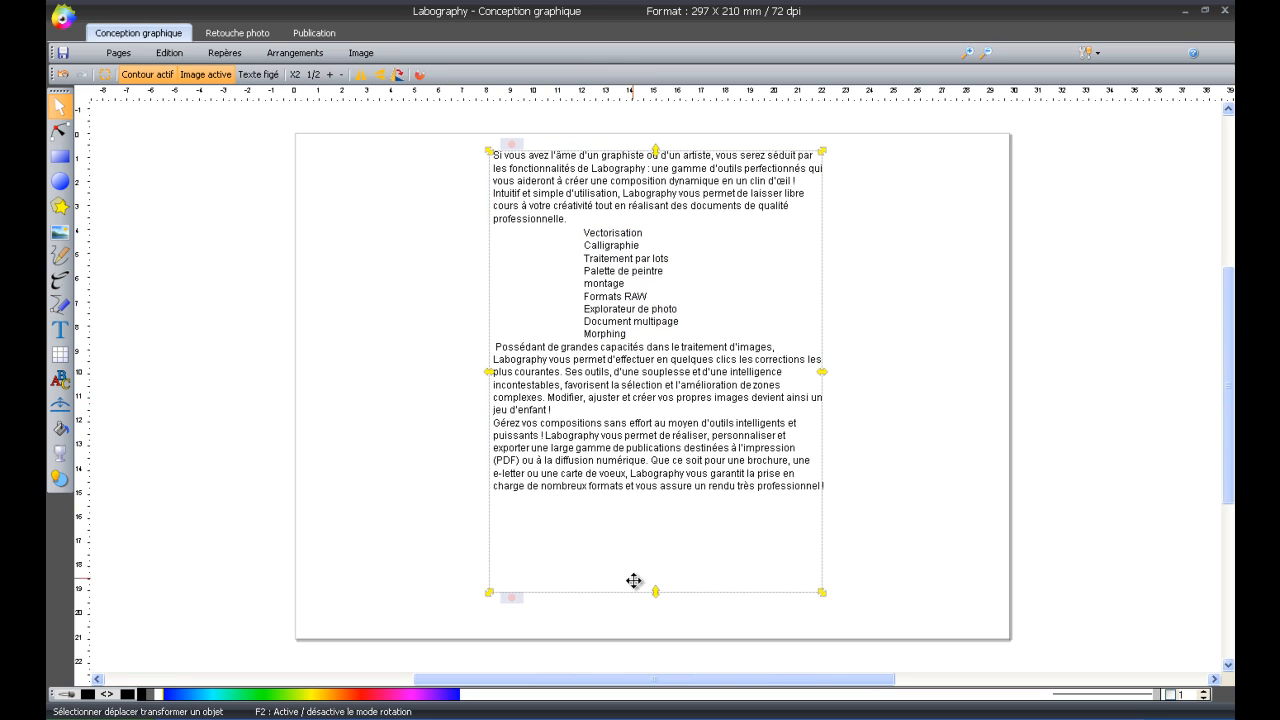
- Shorten the text frame so it ends after "jeu d'enfant !" and try linking its overflow text to another frame
left_click_drag(657, 598, 638, 423)
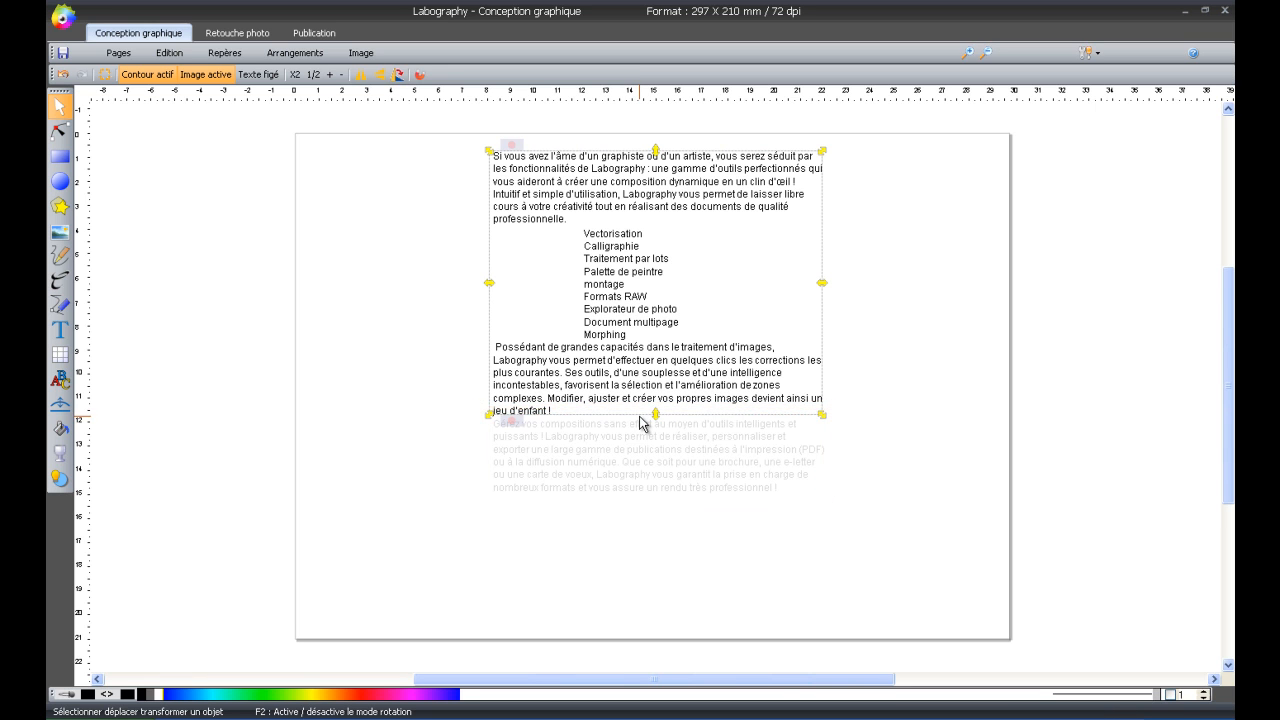
left_click(514, 420)
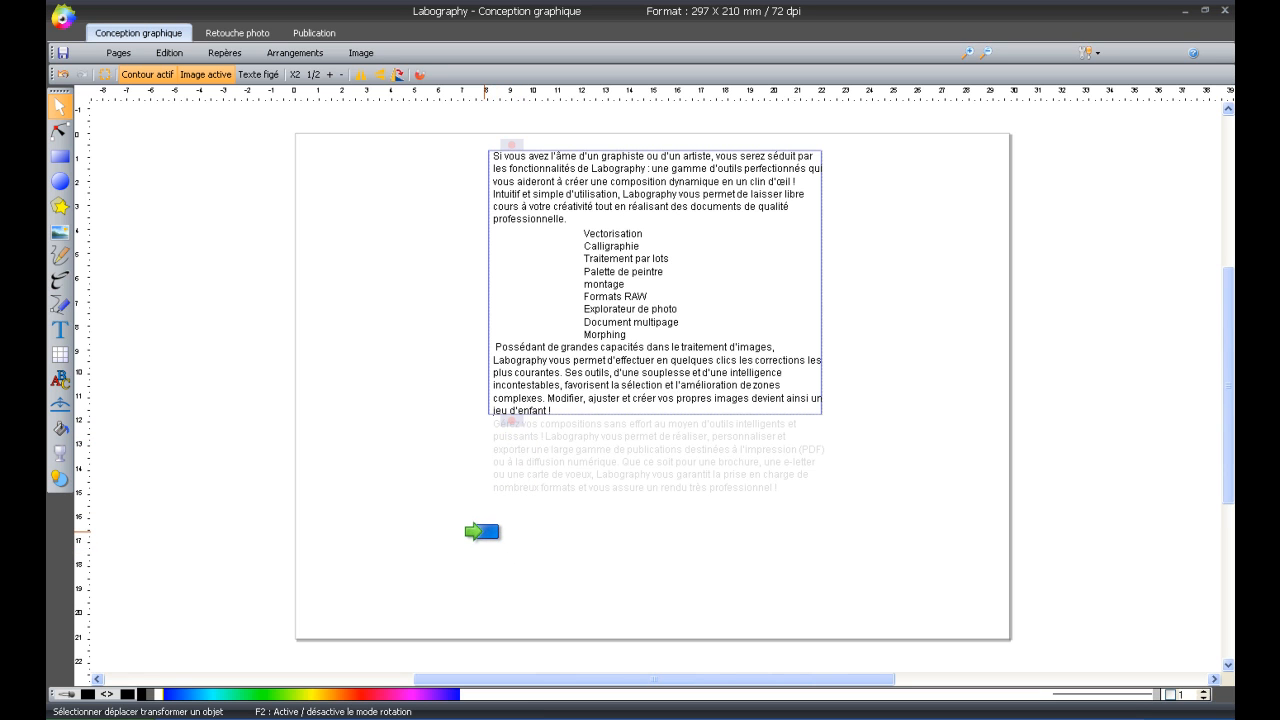
left_click(484, 531)
left_click_drag(515, 527, 510, 421)
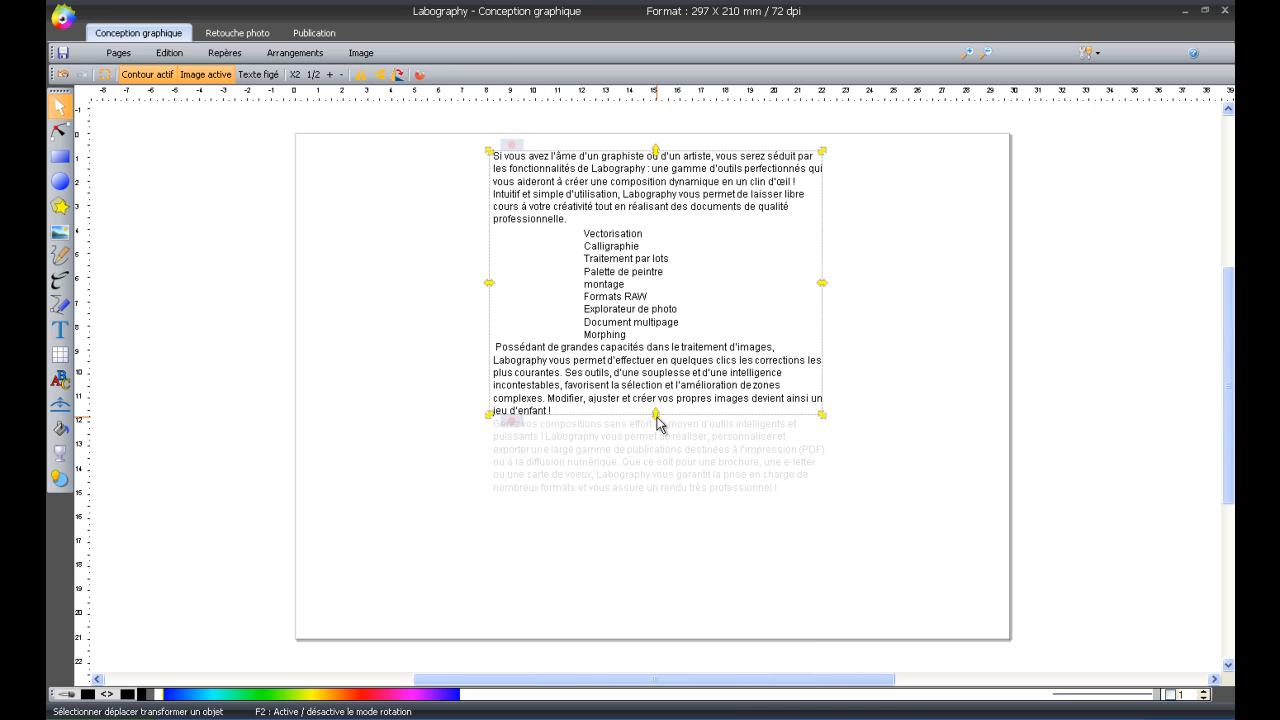
- Lengthen the text frame downward to make room for the overflowing last paragraph
left_click_drag(656, 414, 663, 511)
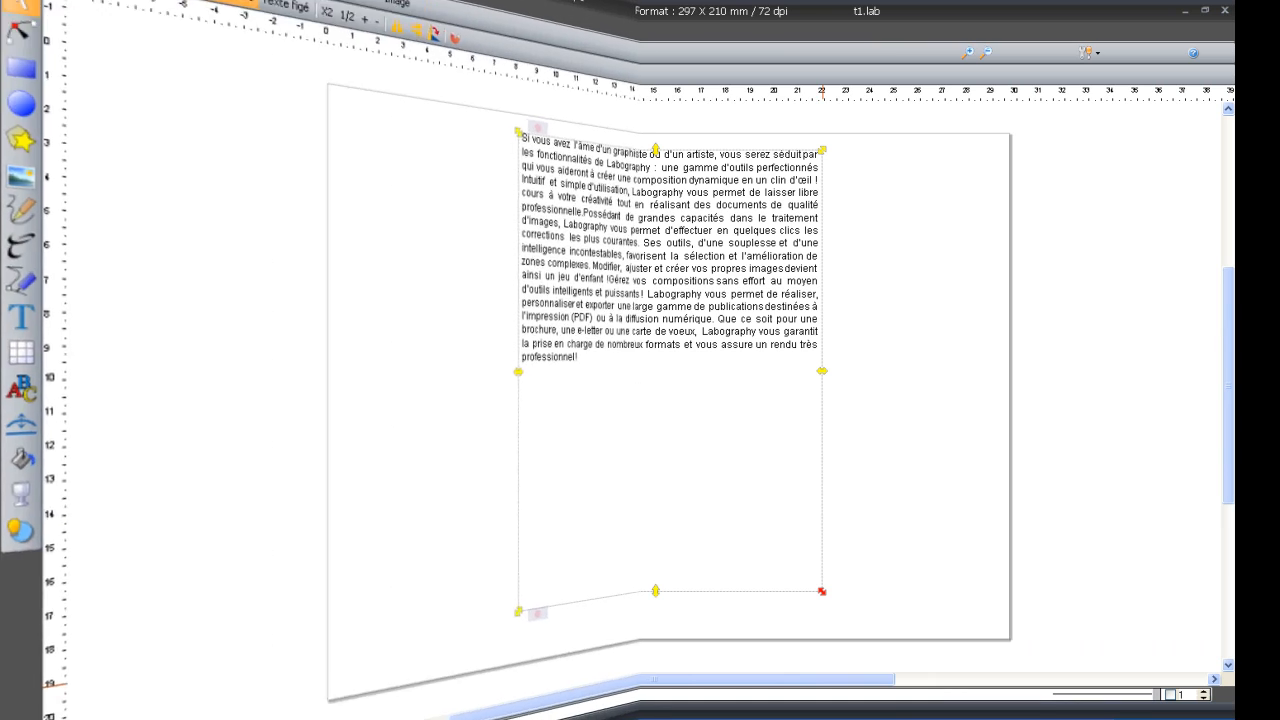
- Shrink the justified text frame to about 10 × 14 cm and enlarge it again with Texte actif enabled
left_click_drag(821, 592, 689, 496)
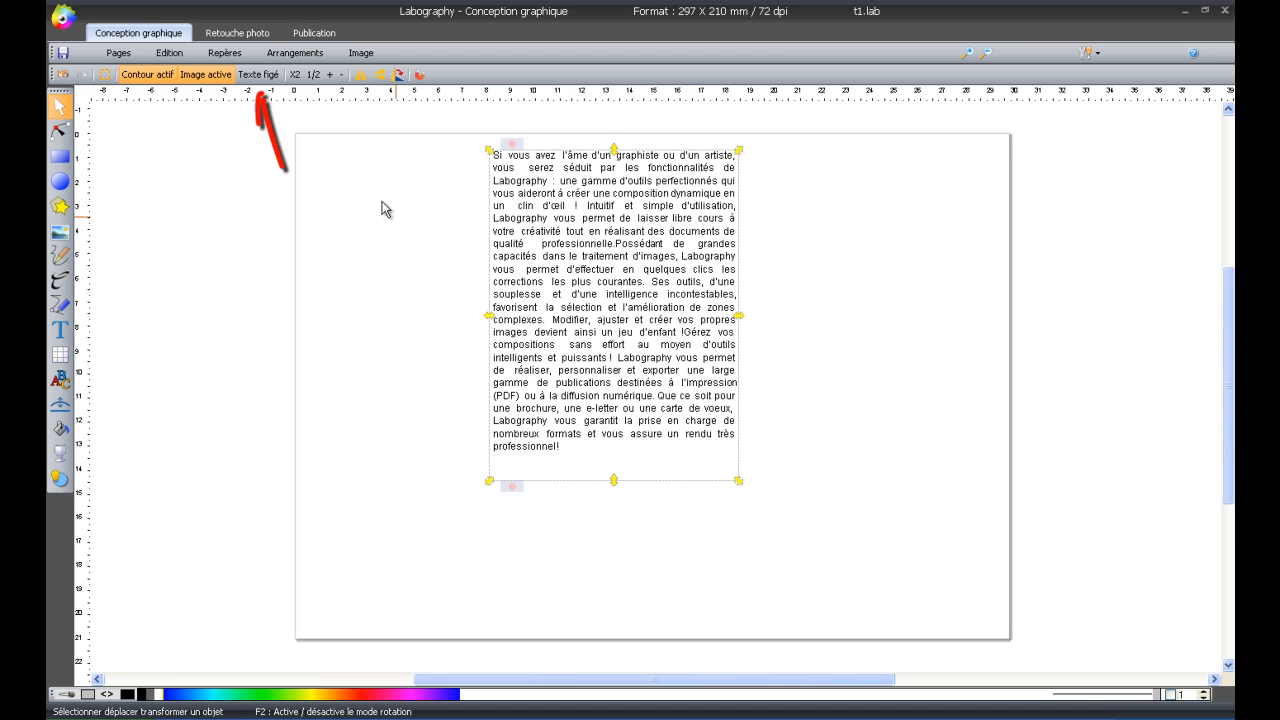
left_click(262, 75)
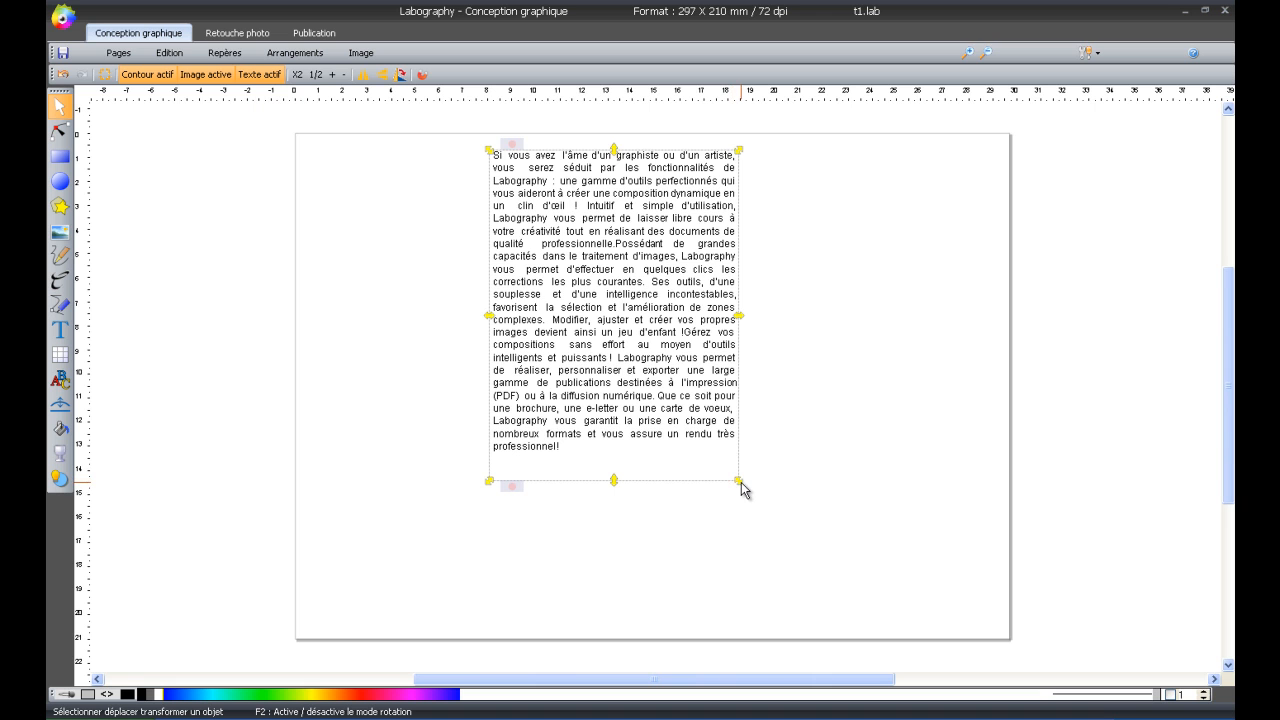
left_click_drag(739, 484, 855, 590)
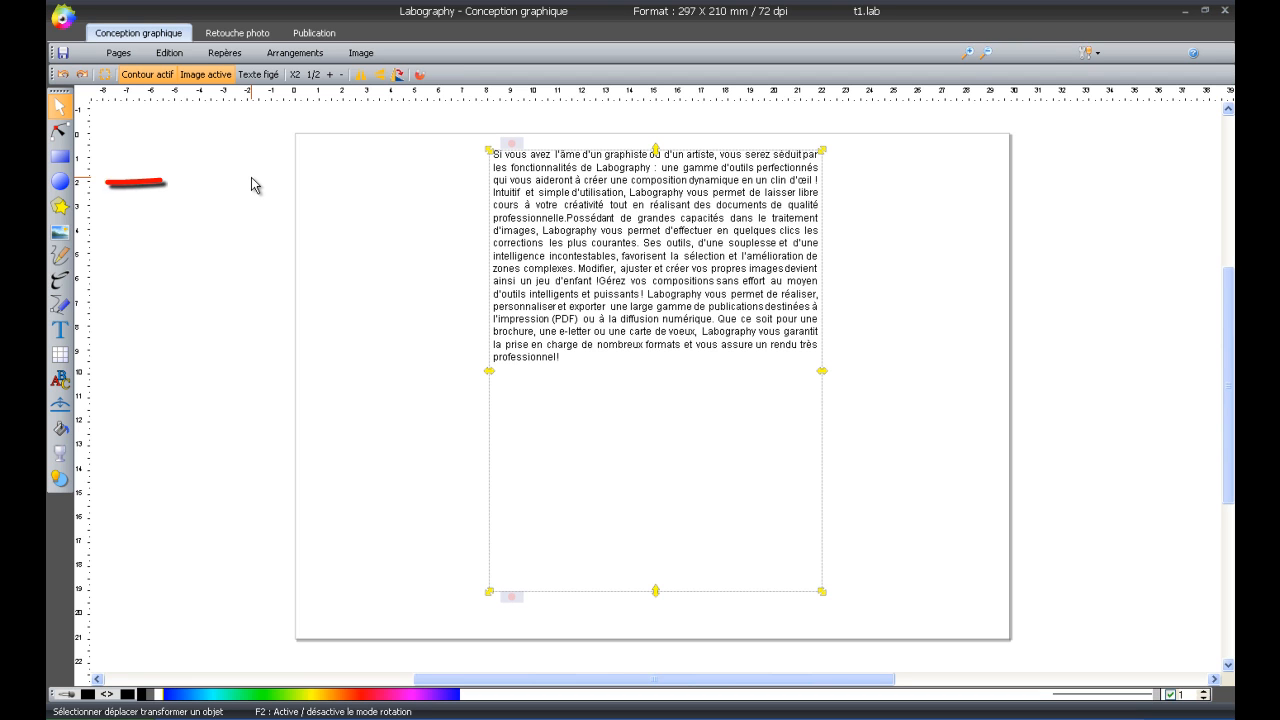
- Intersect the justified text frame with an ellipse about 10 × 17 cm and hide the frame outlines
left_click(69, 186)
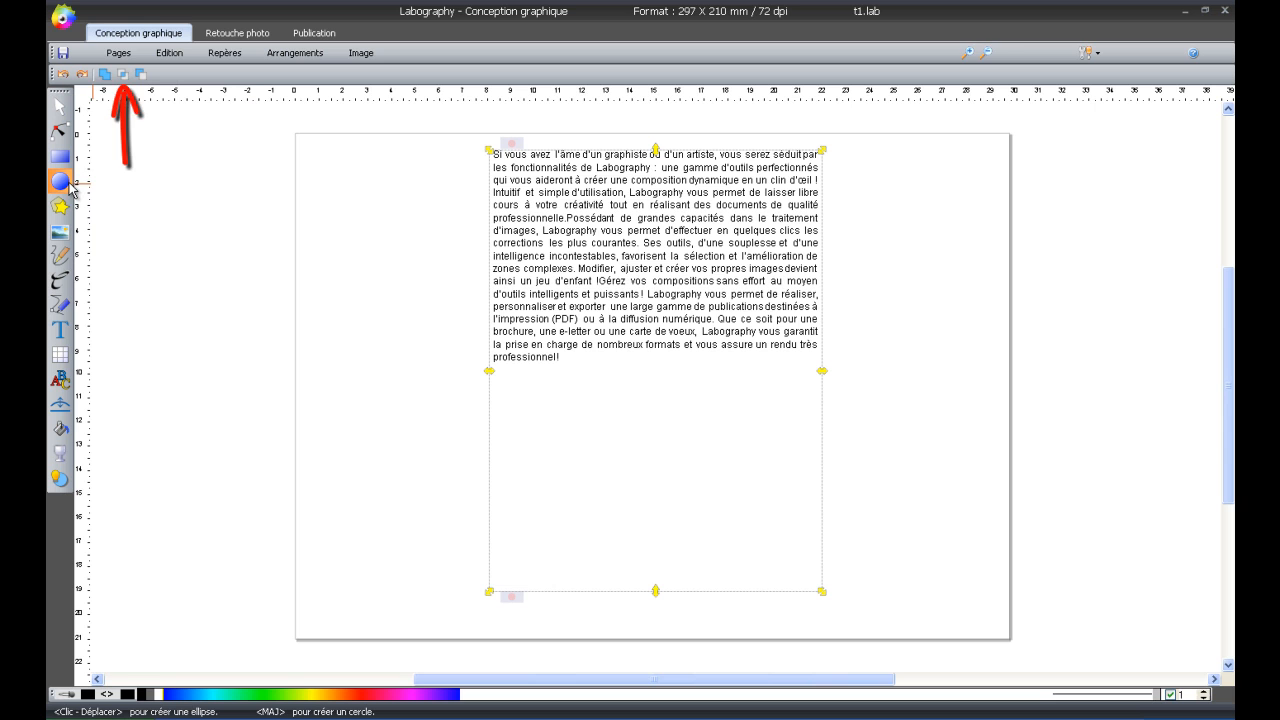
left_click(127, 76)
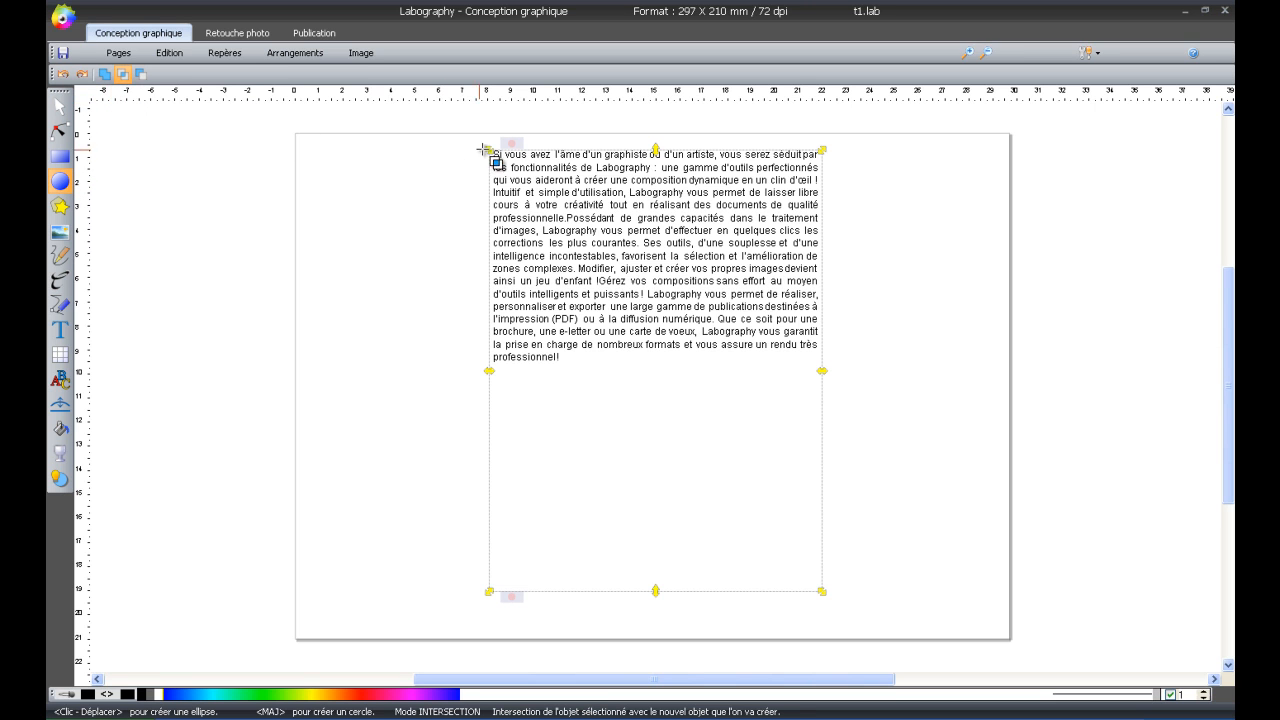
left_click_drag(535, 156, 771, 557)
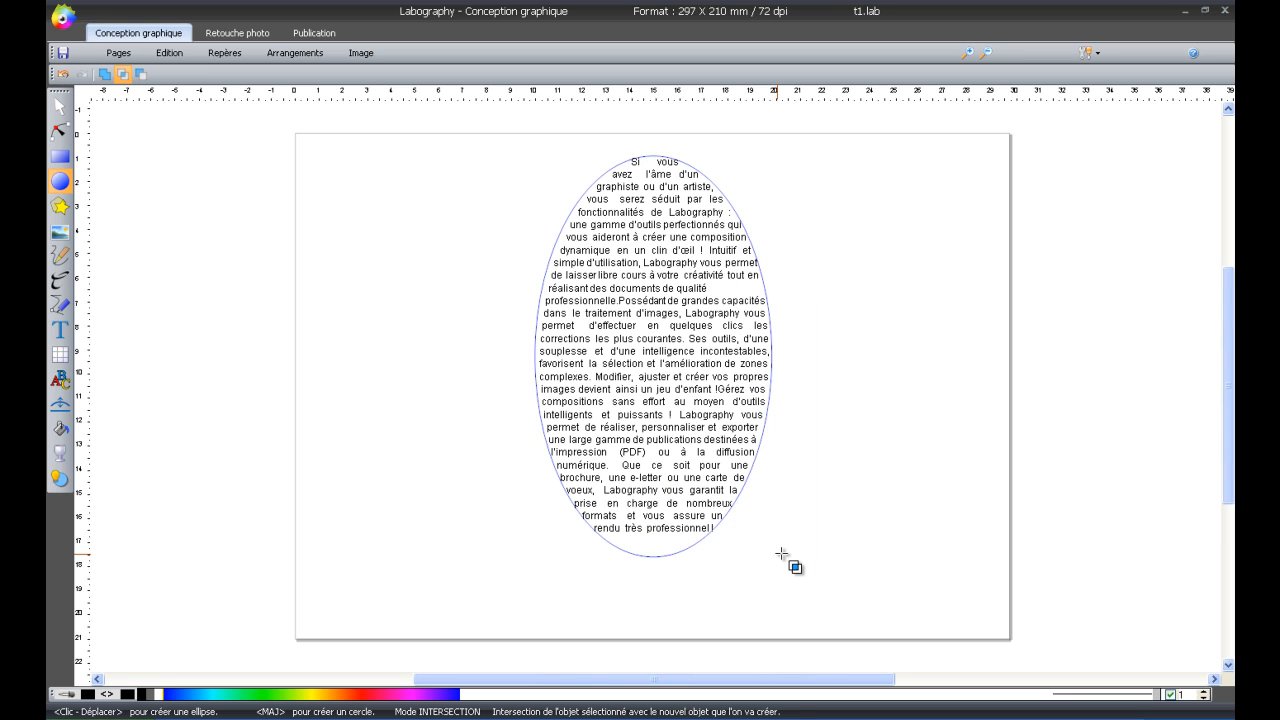
left_click(1173, 694)
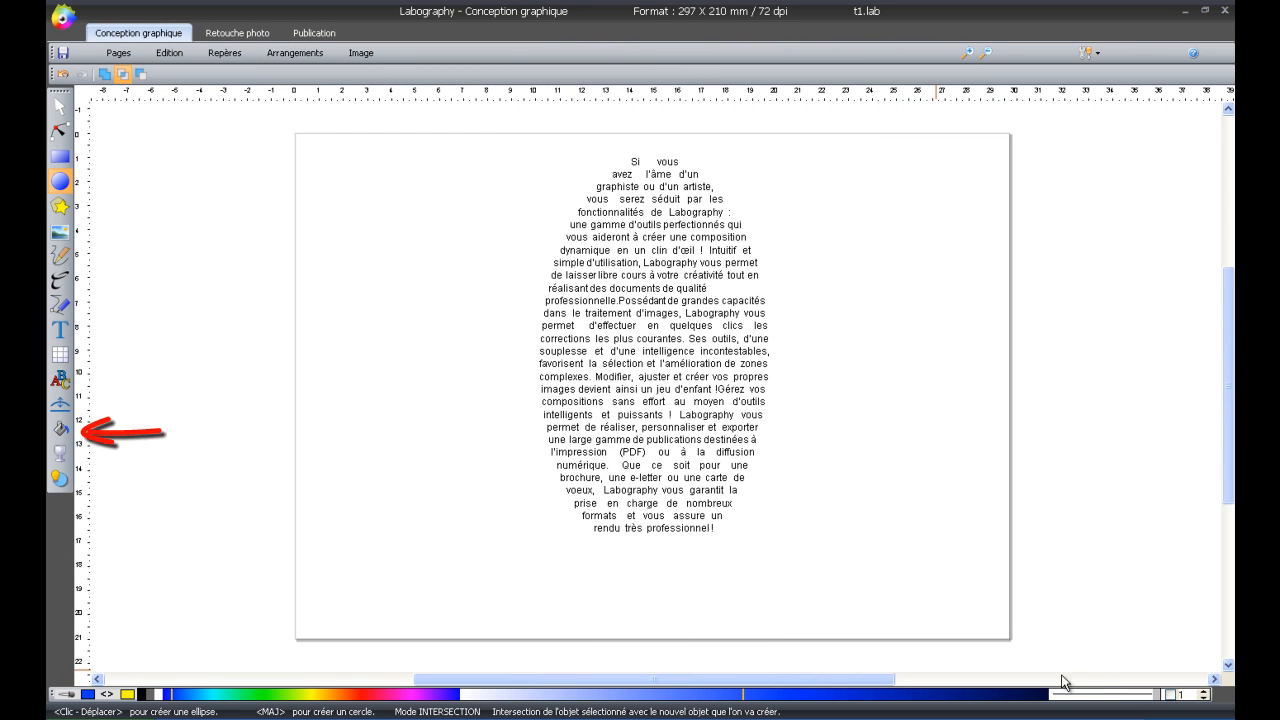
- Set the fill type of the elliptical text frame to Ellipse
left_click(61, 433)
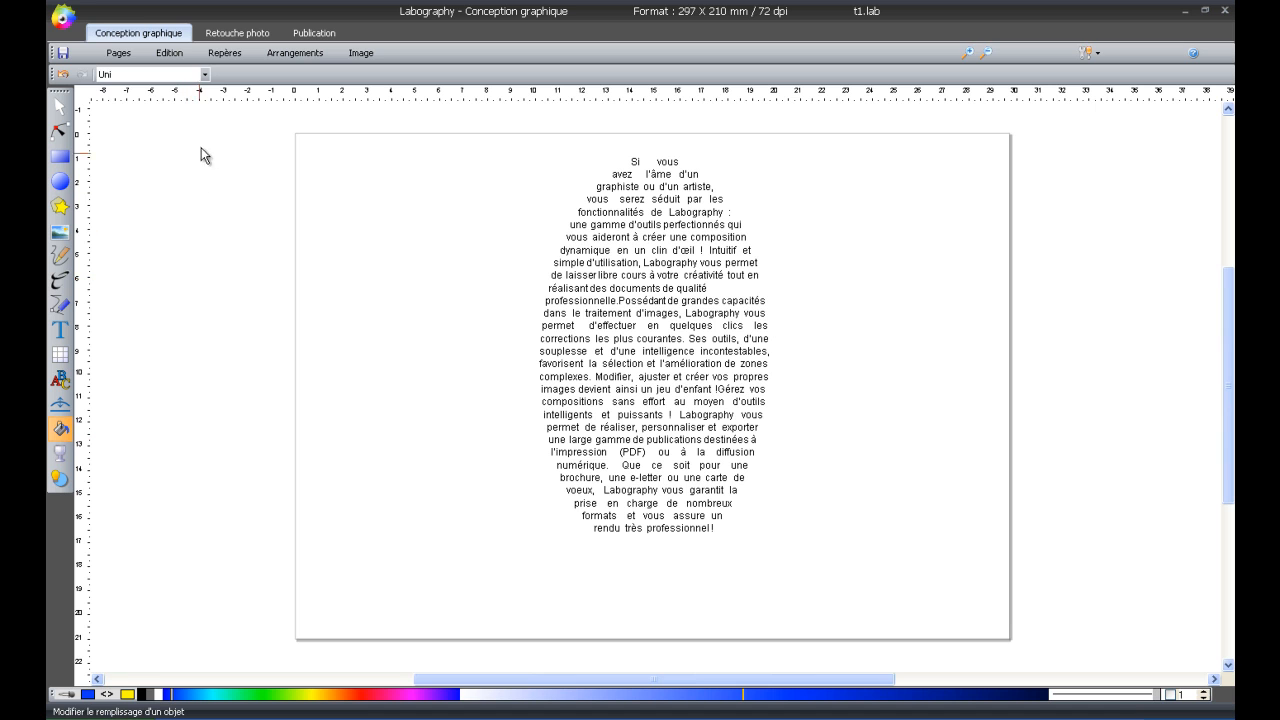
left_click(205, 74)
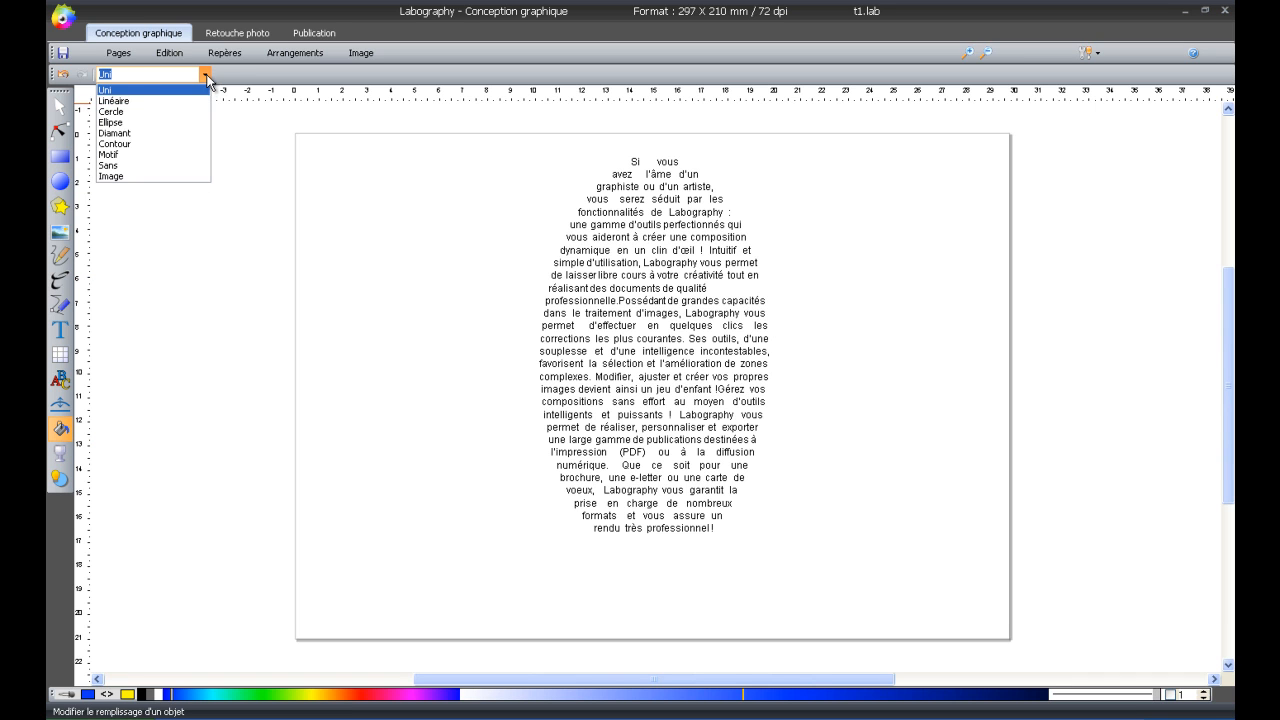
left_click(191, 122)
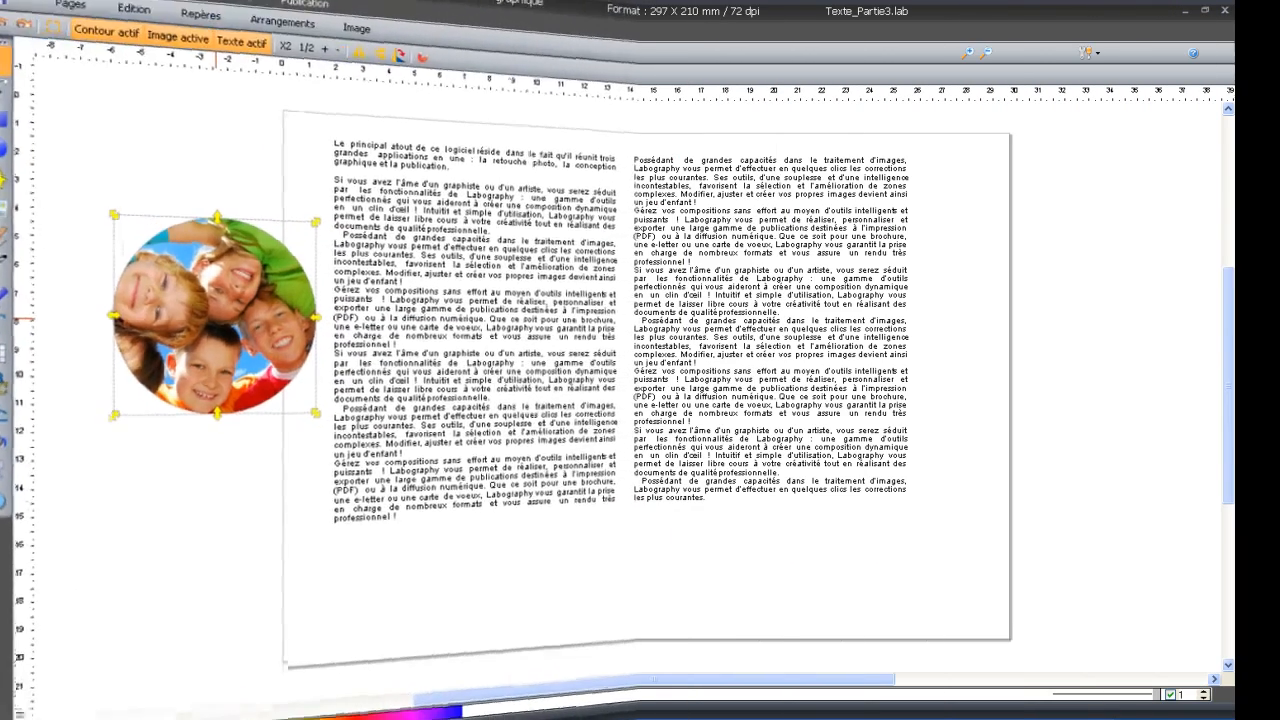
- Place the round photo between the two text columns and cut its shape out of the left column with Exclusion
left_click_drag(237, 325, 630, 327)
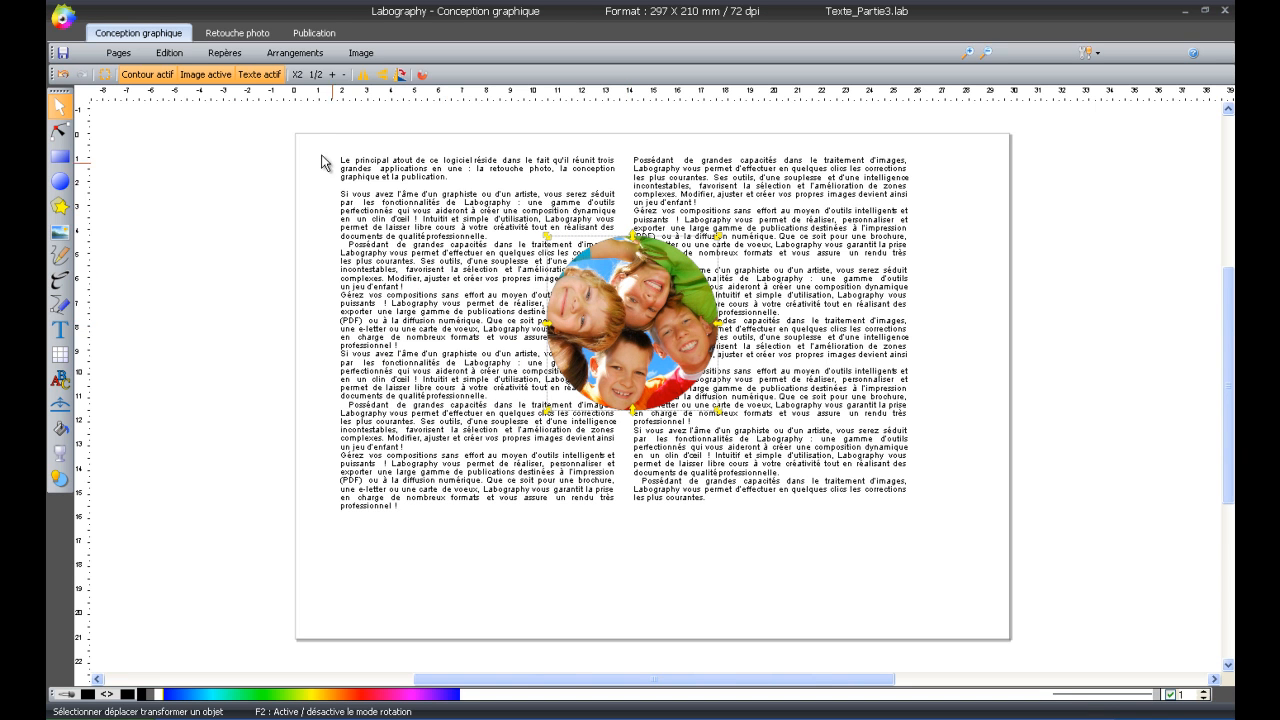
left_click_drag(298, 112, 746, 638)
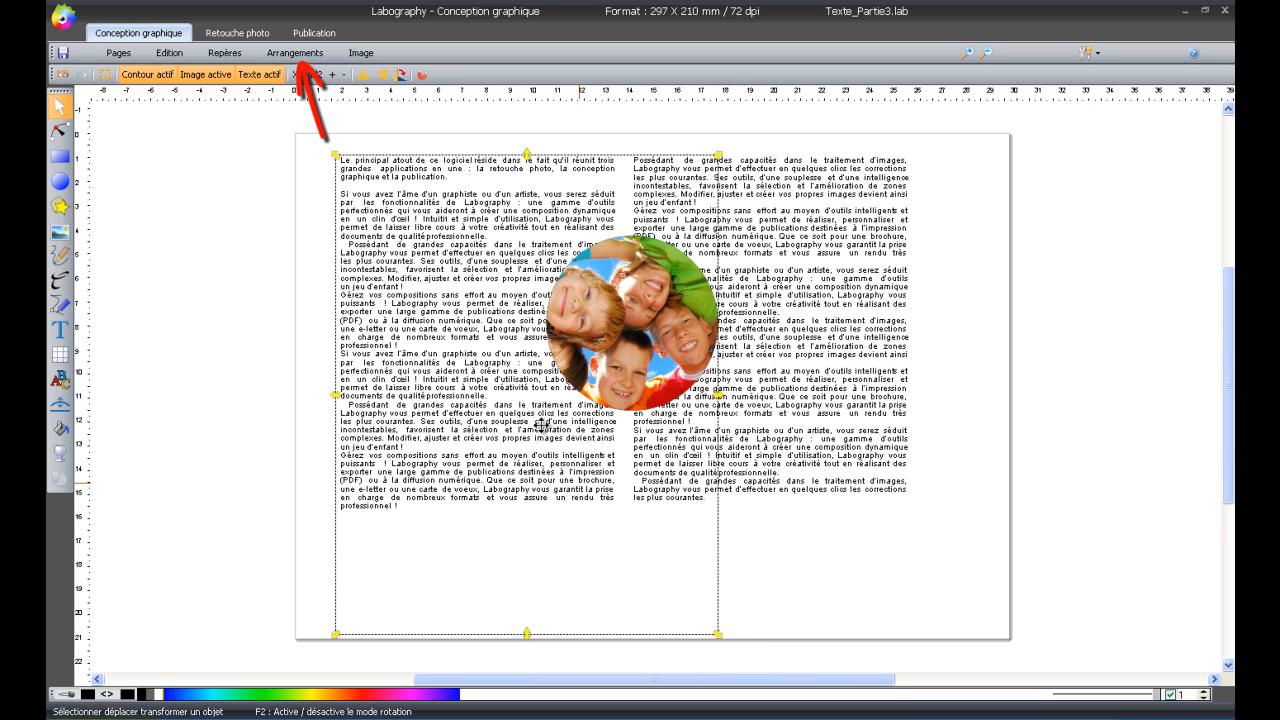
left_click(320, 53)
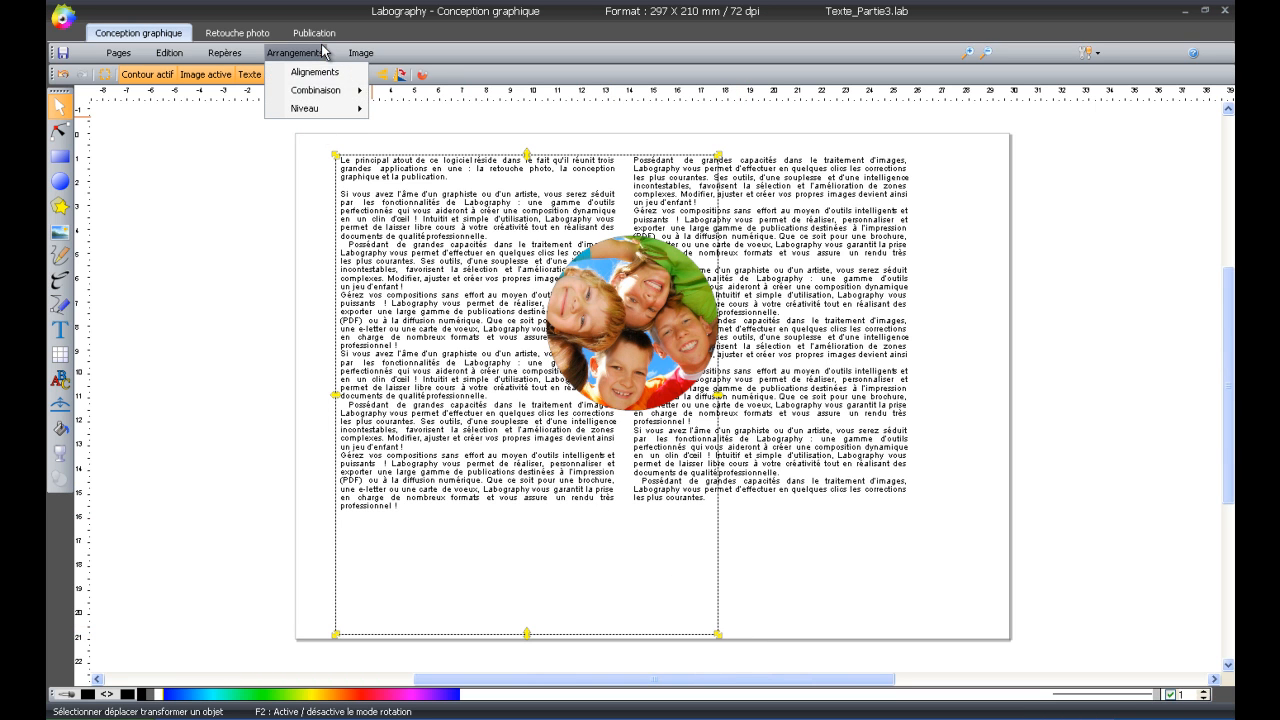
mouse_move(340, 91)
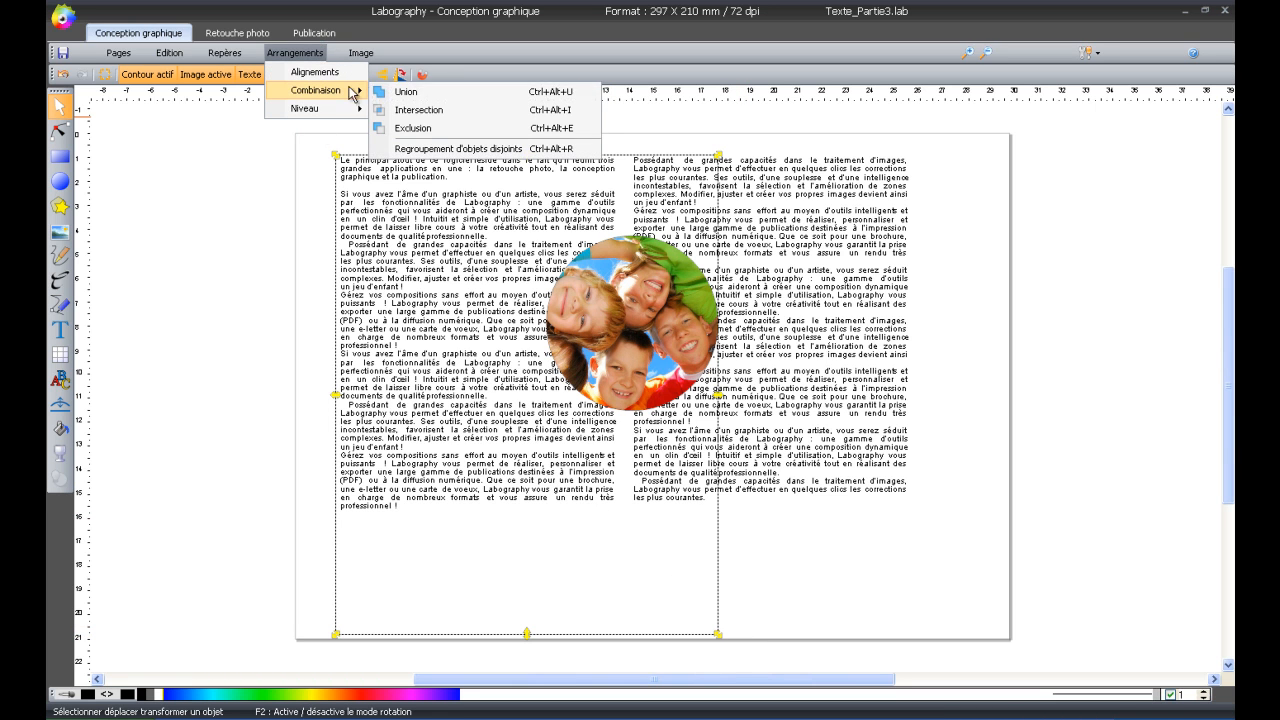
left_click(499, 128)
- Cut the round photo's shape out of the right text column with Exclusion
left_click_drag(499, 125, 980, 688)
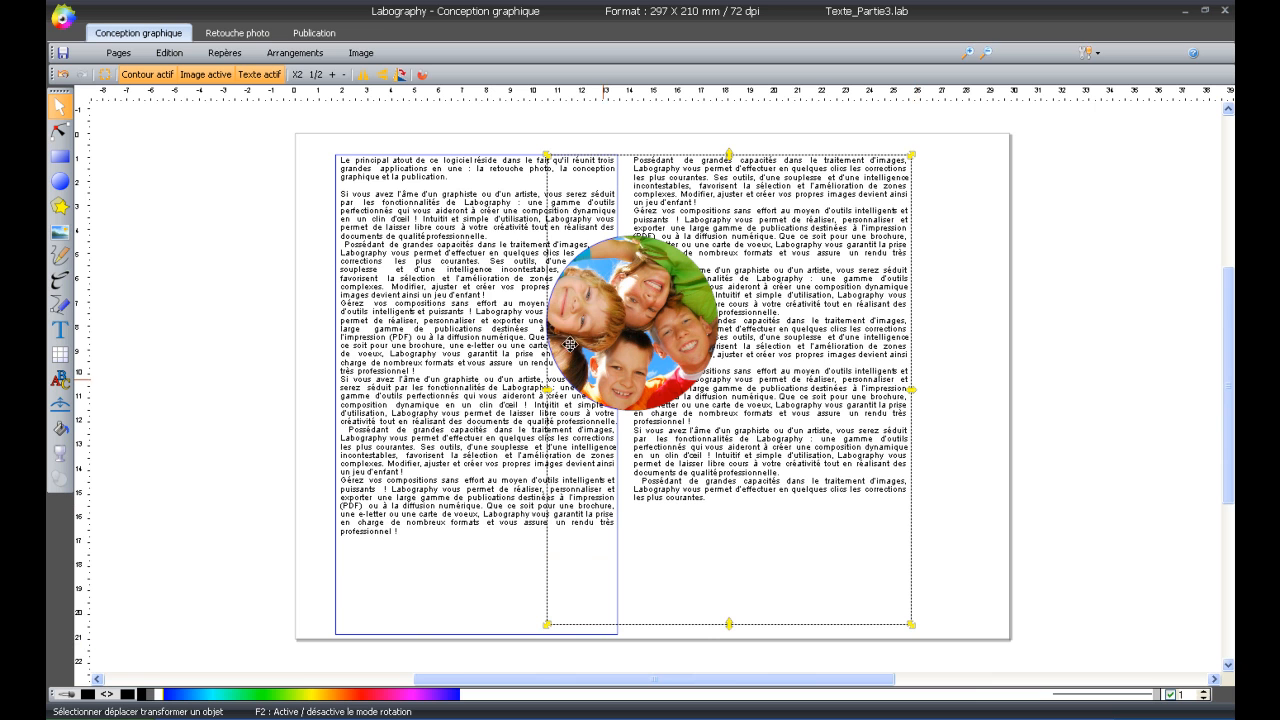
left_click(305, 54)
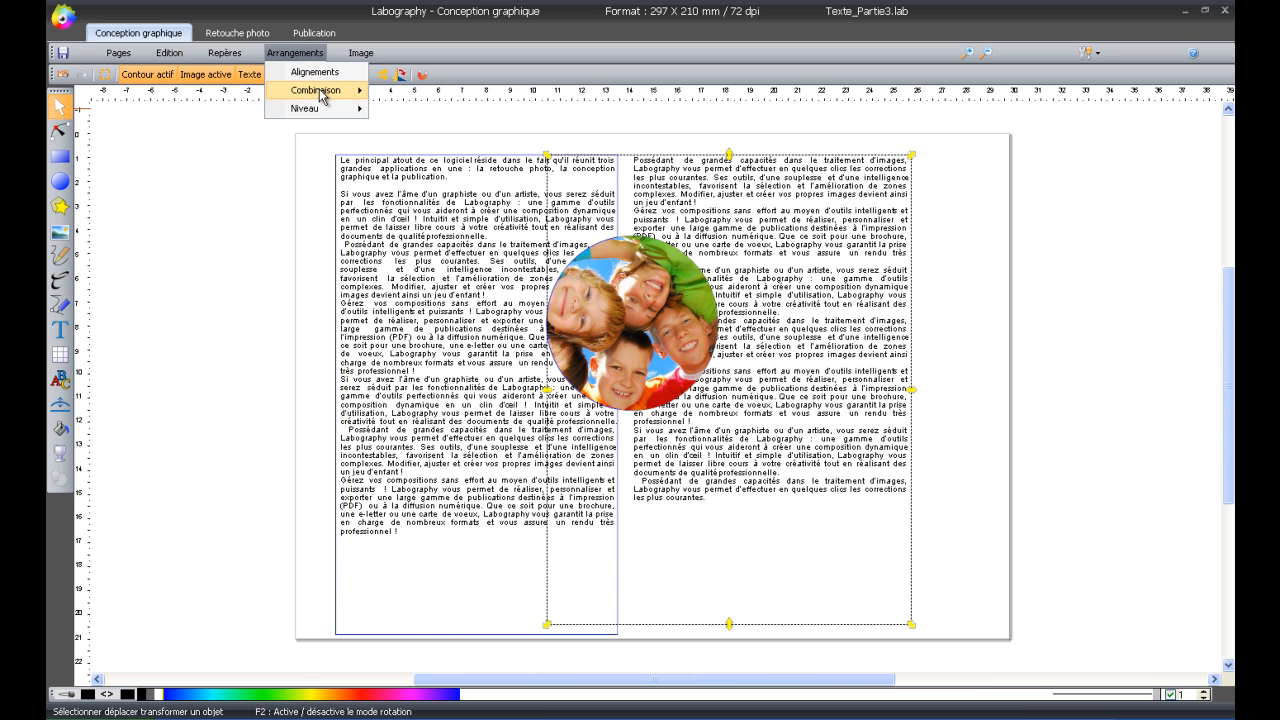
mouse_move(325, 92)
left_click(497, 131)
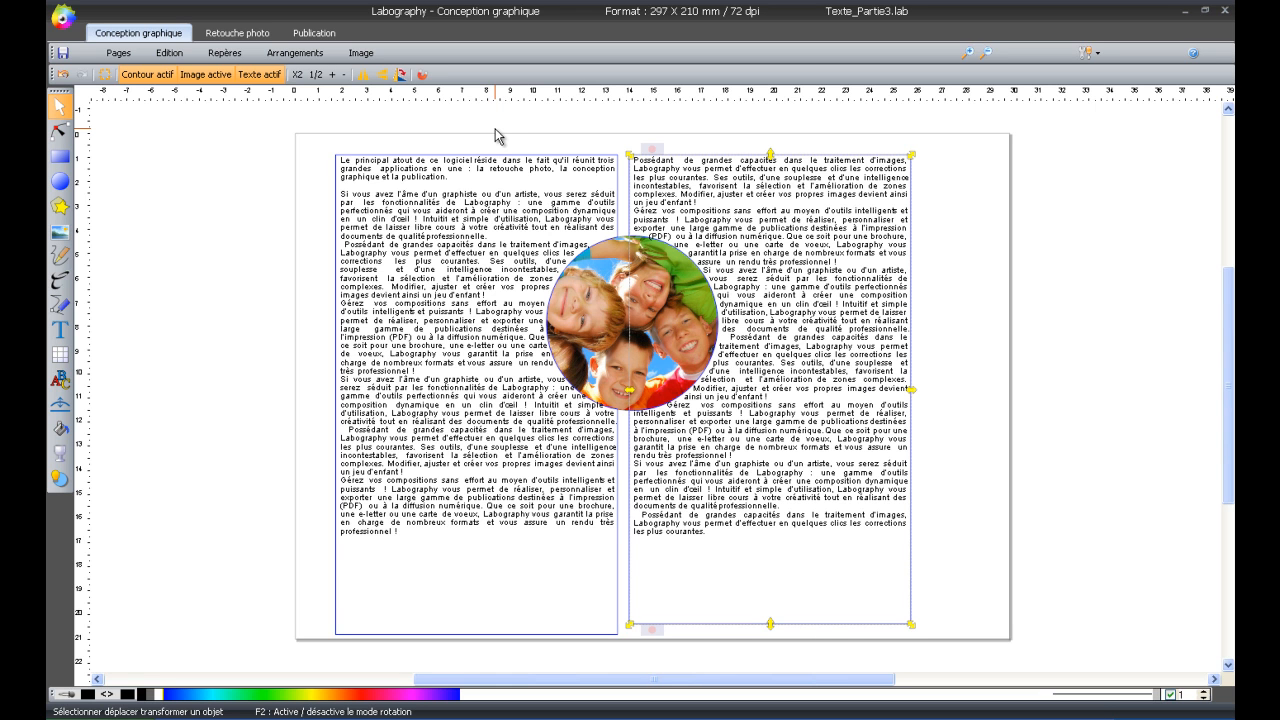
- Move the round photo off the columns and try reshaping the right column's cutout by shifting its outermost contour point
left_click_drag(624, 315, 237, 314)
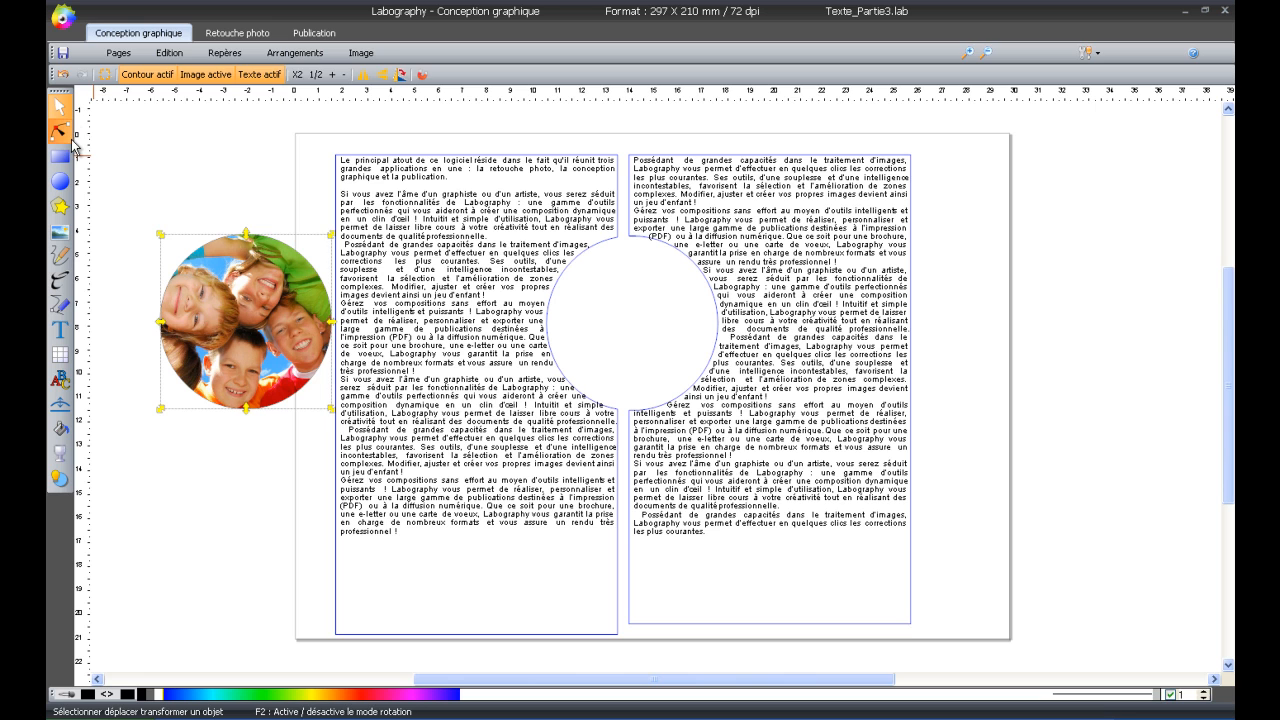
left_click(70, 139)
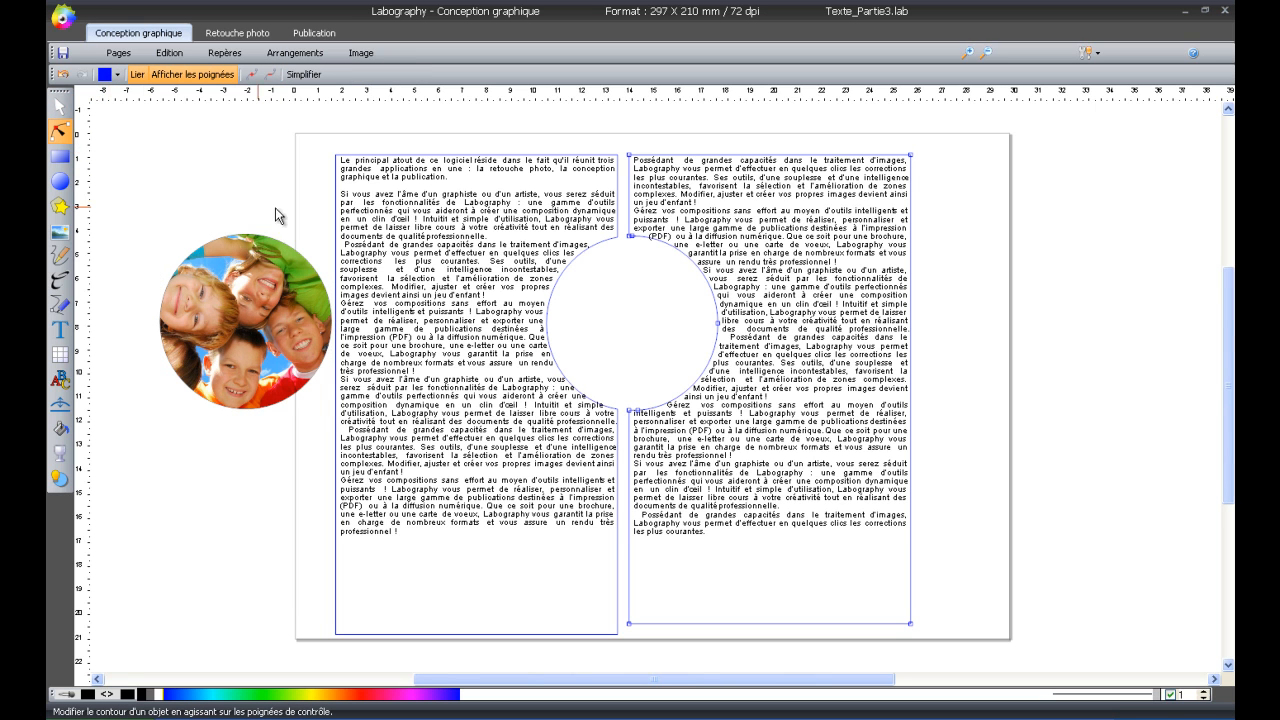
left_click_drag(716, 326, 678, 318)
left_click_drag(802, 314, 717, 325)
left_click(718, 323)
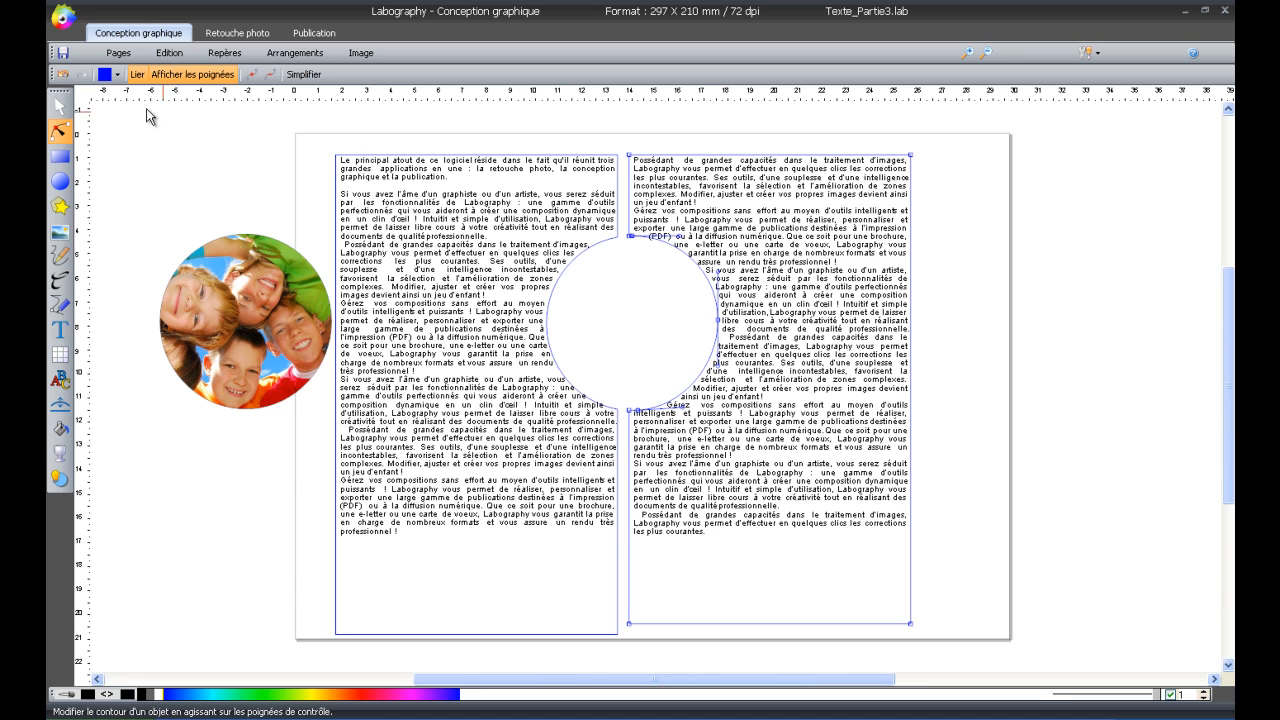
- Shrink the round photo to about 7 cm across and place it inside the circular cutout between the columns
left_click(57, 104)
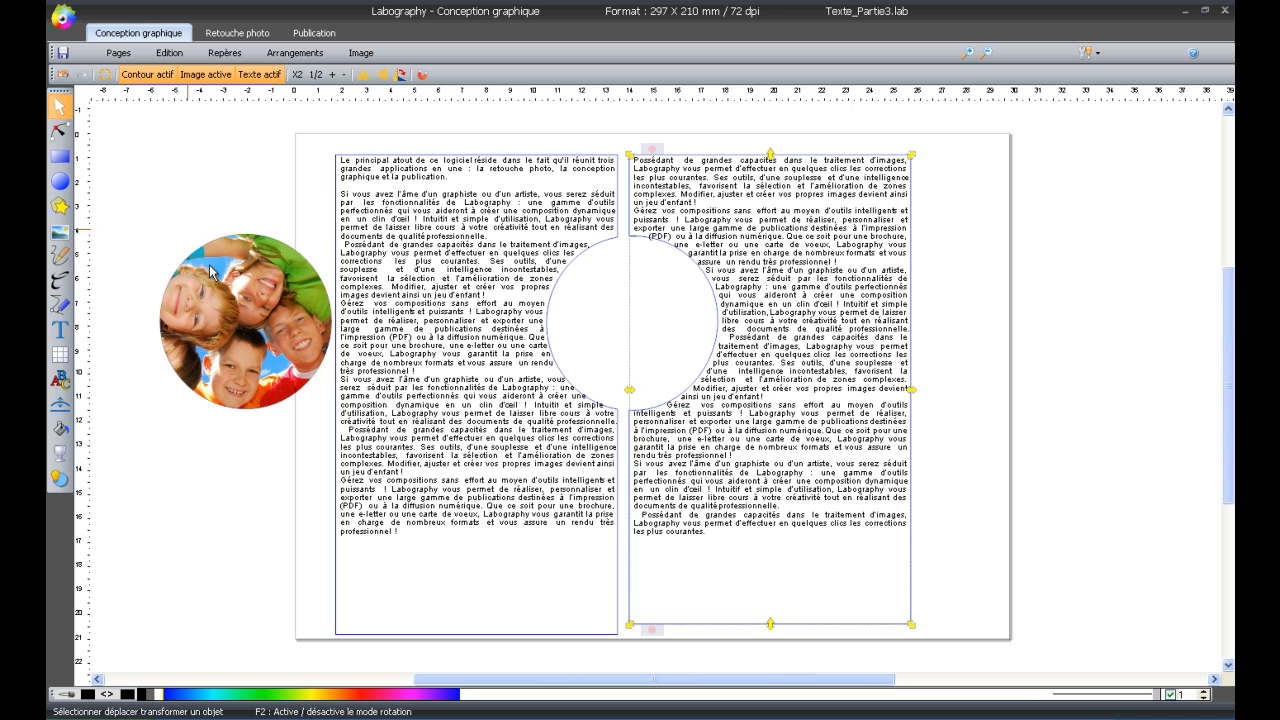
left_click(287, 399)
left_click_drag(332, 409, 323, 400)
left_click_drag(254, 315, 645, 321)
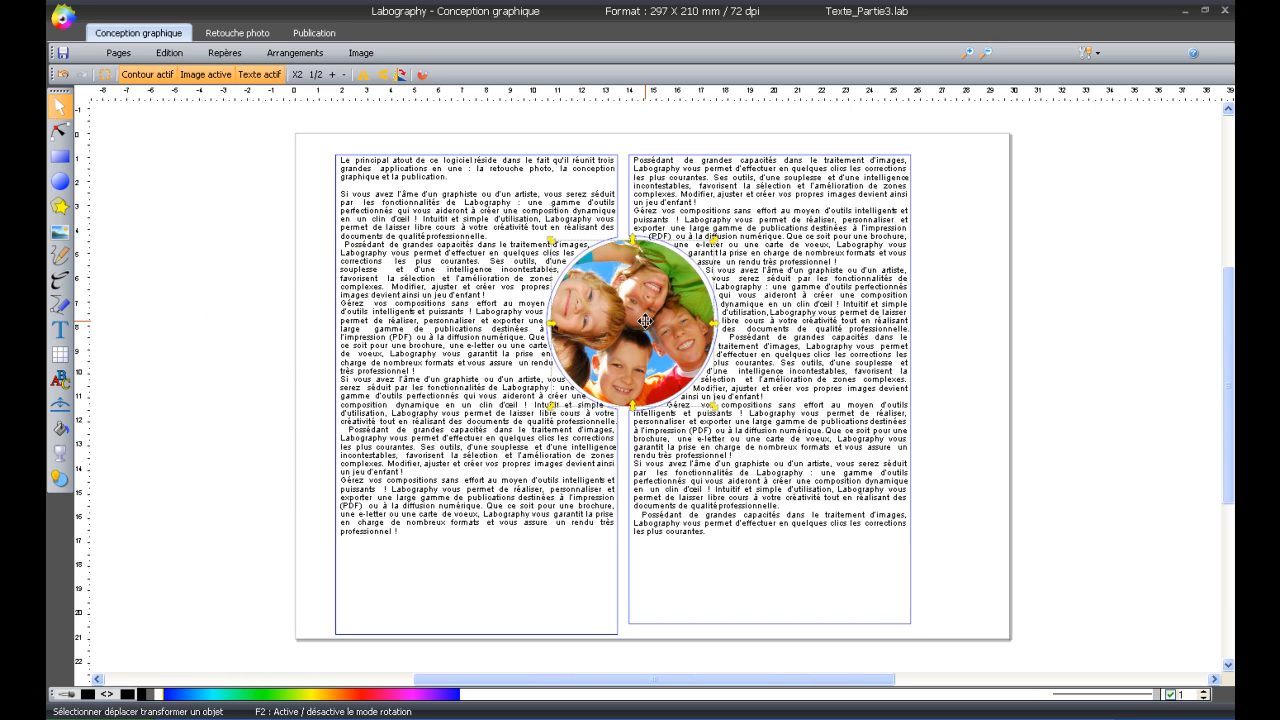
- Select the photo and both text columns, hide the frame outlines and clear the selection
left_click_drag(296, 124, 1034, 655)
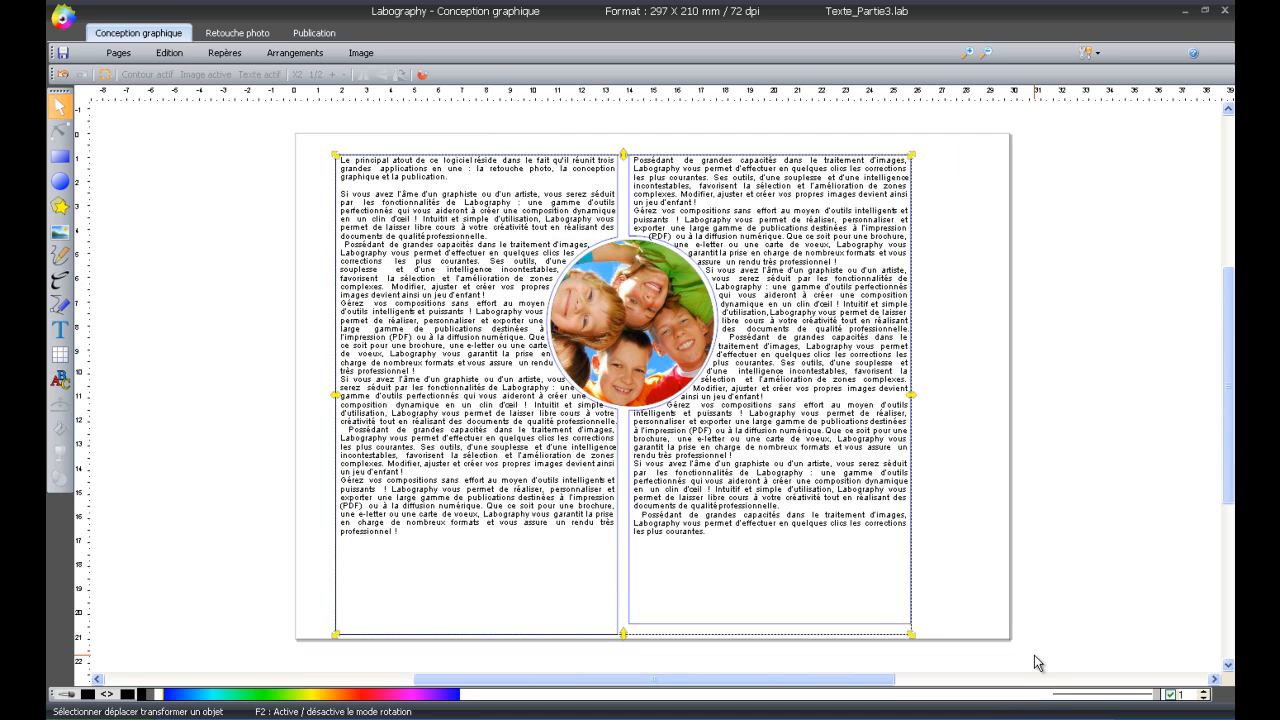
key("ctrl+g")
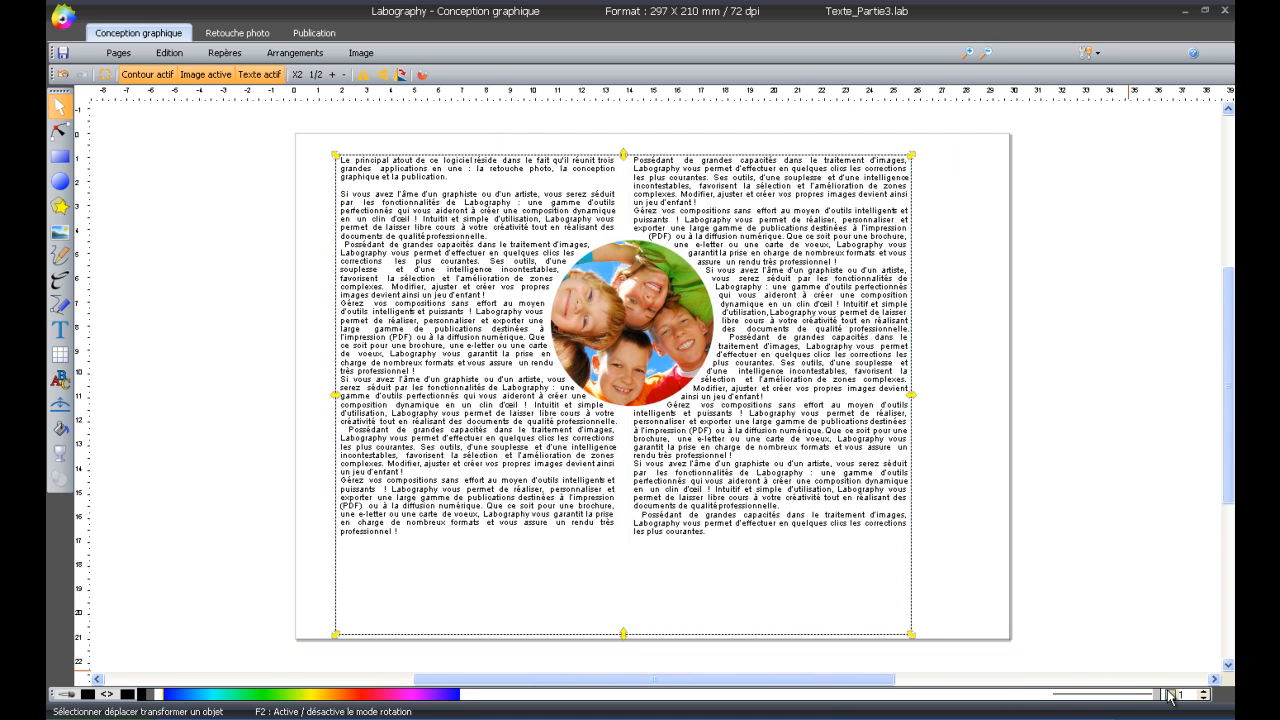
key("Escape")
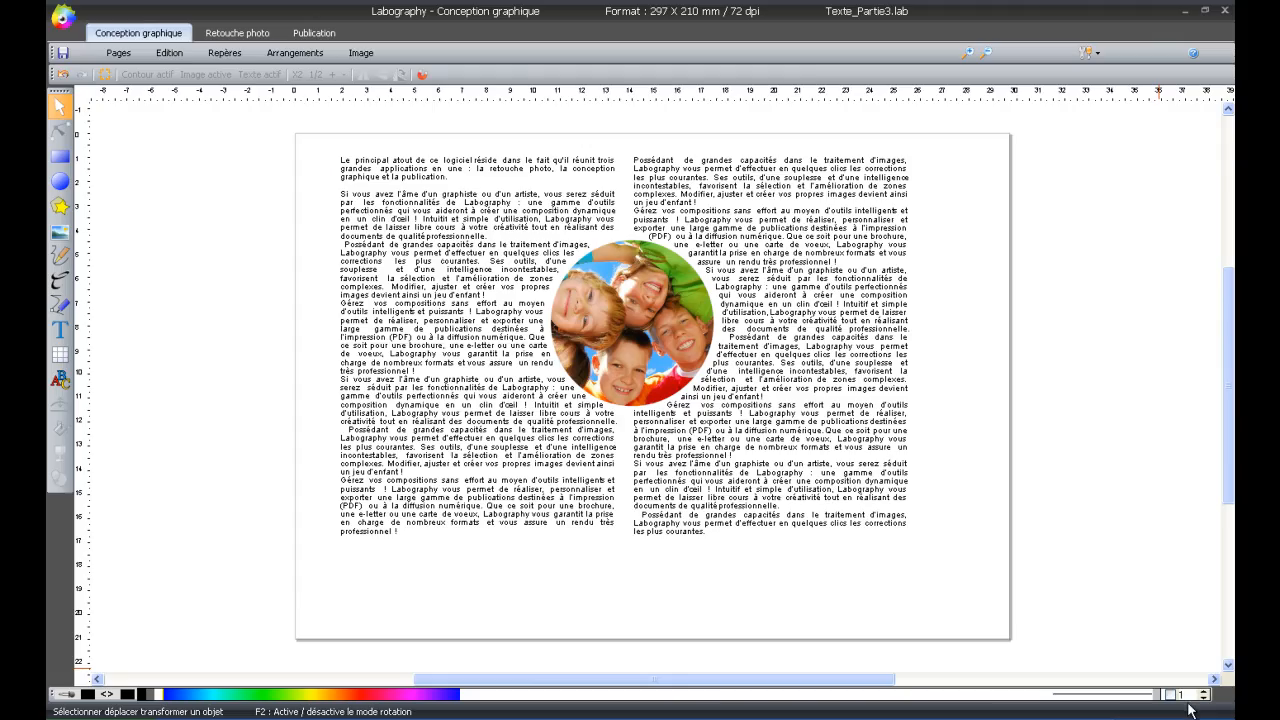